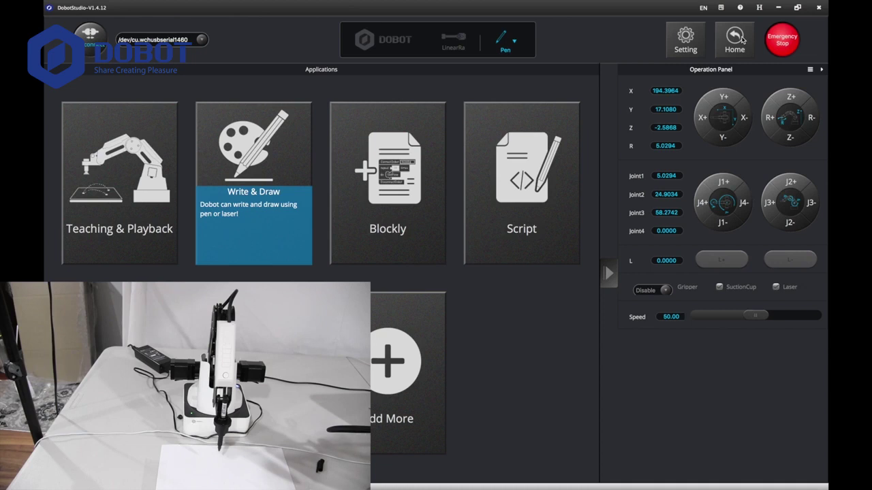
# Home the arm, then open the Write & Draw workspace with its empty canvas
pyautogui.click(741, 40)
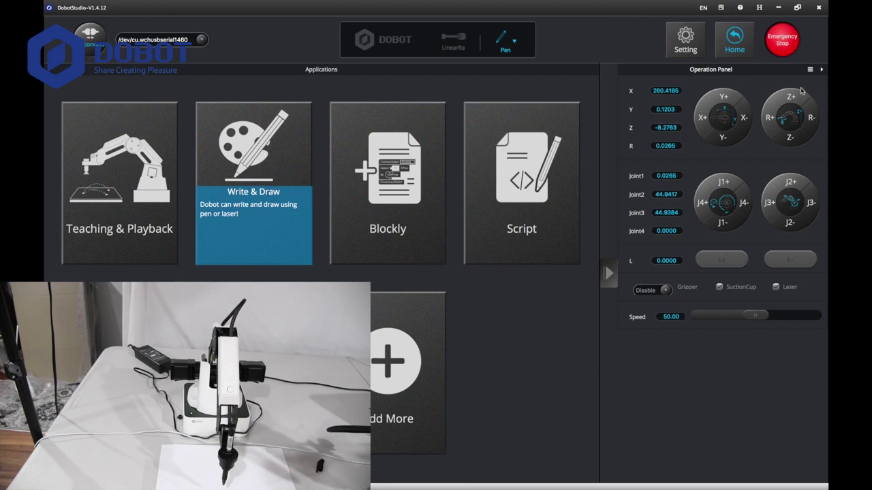
pyautogui.click(240, 202)
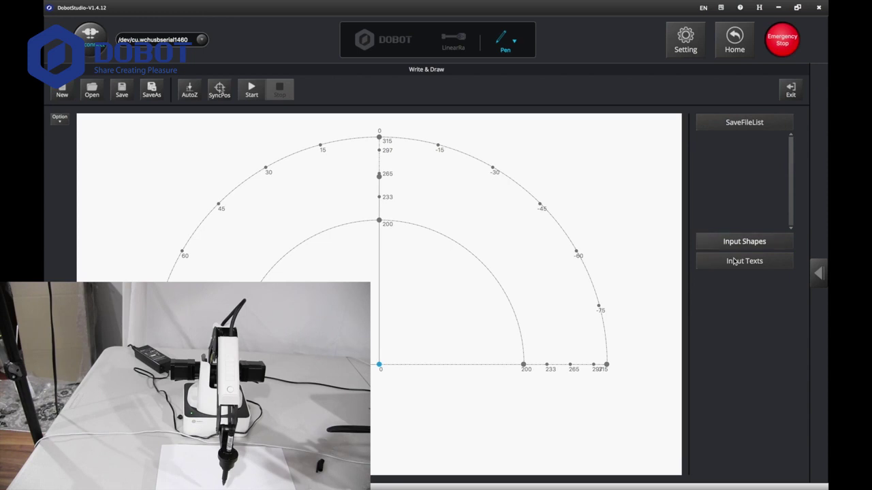
# Add a circle and the text 'Jeffrey App' at font size 30 to the canvas
pyautogui.click(733, 261)
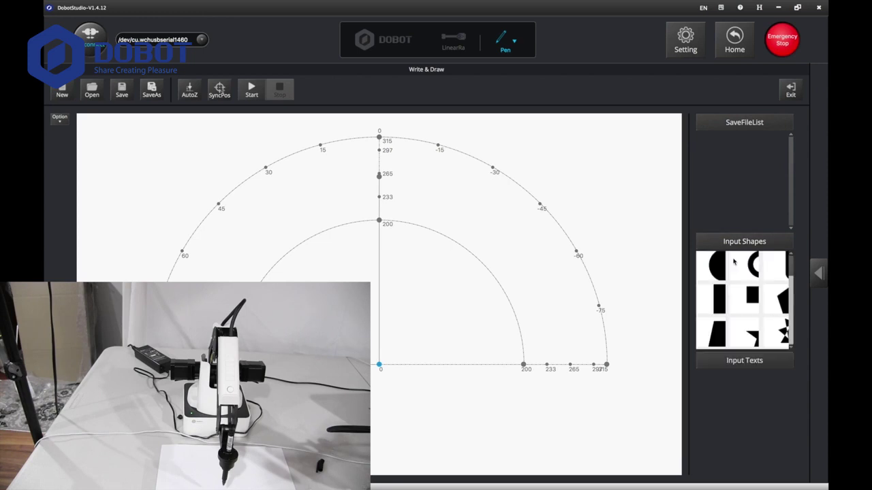
pyautogui.click(740, 362)
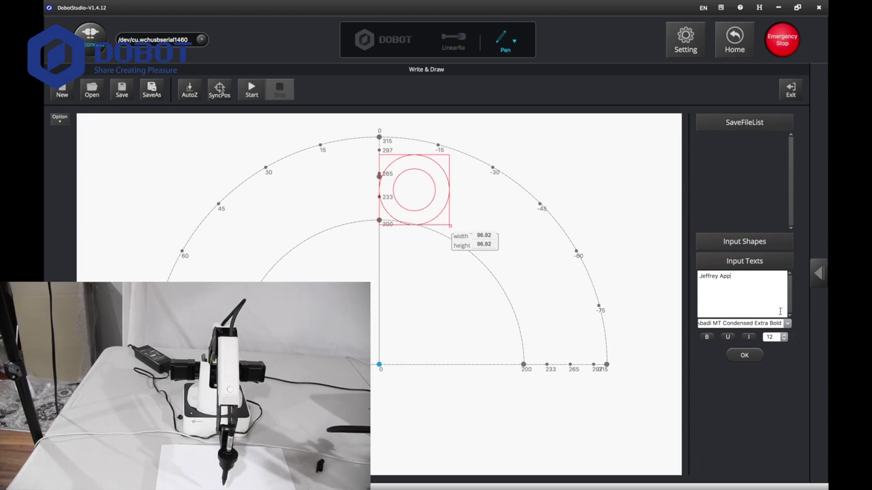
pyautogui.click(786, 337)
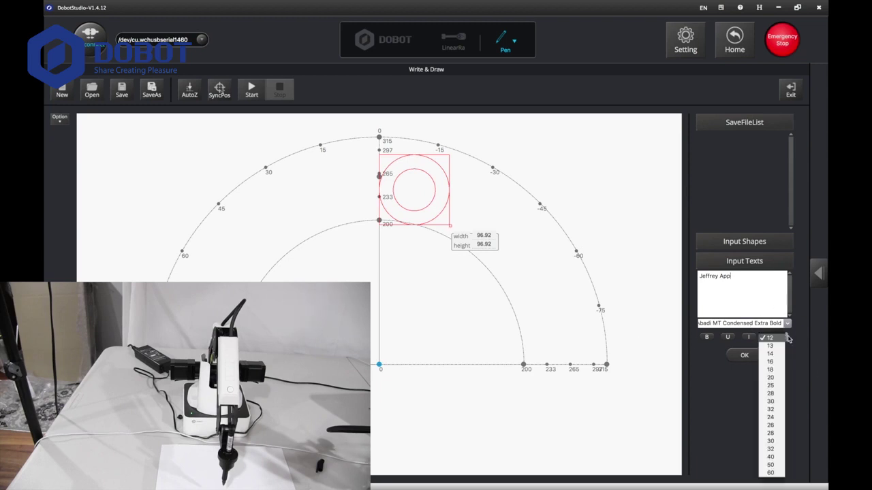
pyautogui.click(769, 401)
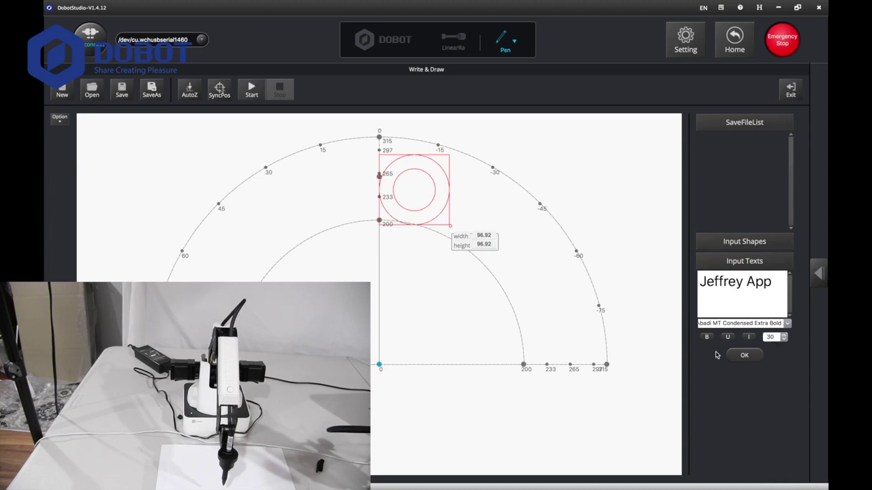
pyautogui.click(745, 356)
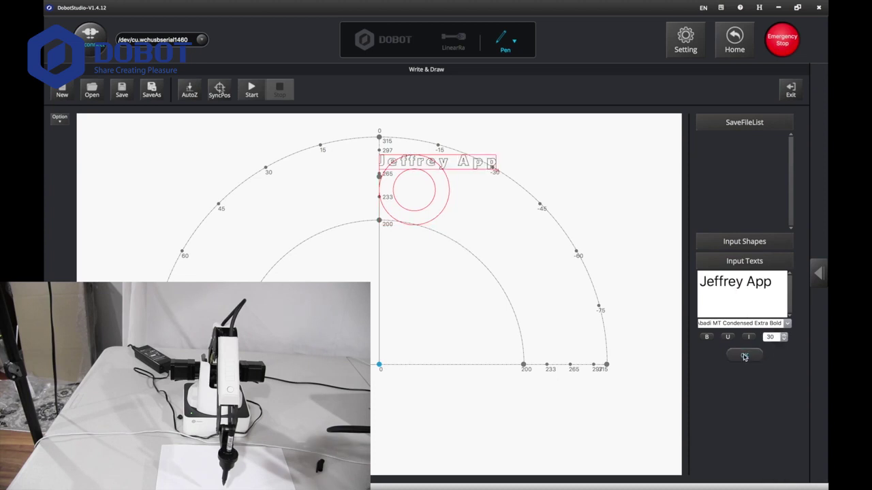
# Delete the 'Jeffrey App' text object, leaving the circle unchanged
pyautogui.click(434, 162)
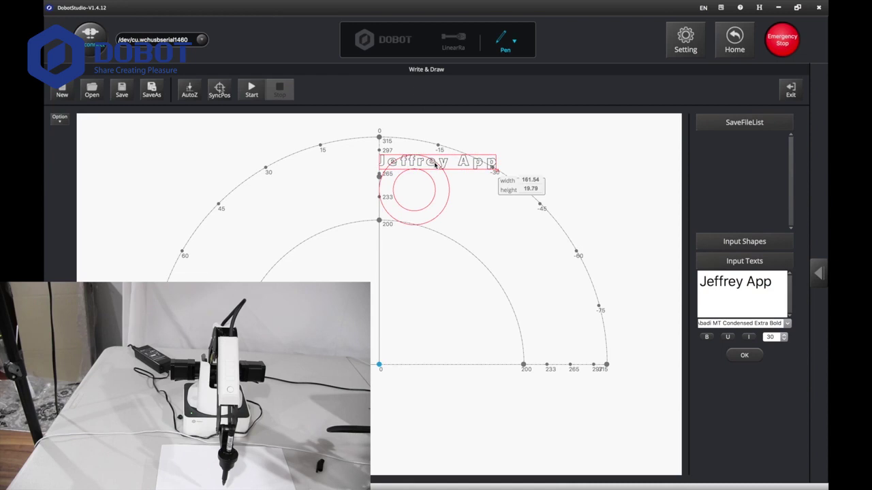
pyautogui.rightClick(436, 165)
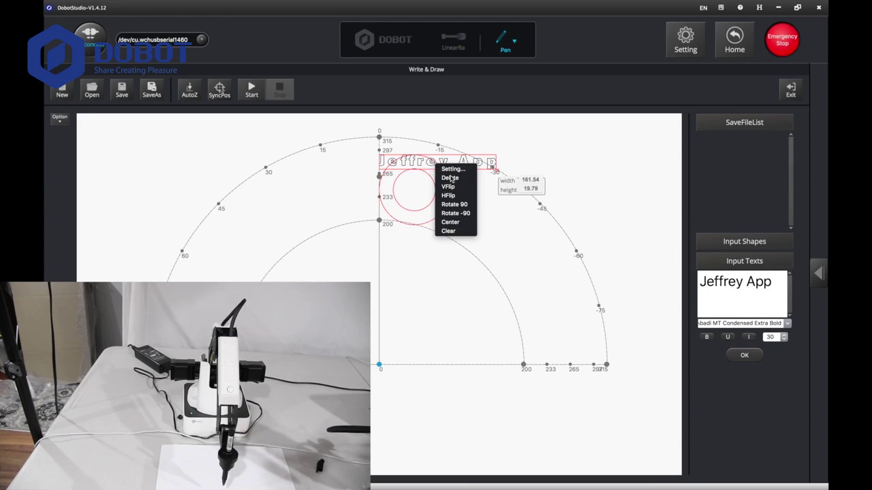
pyautogui.click(450, 178)
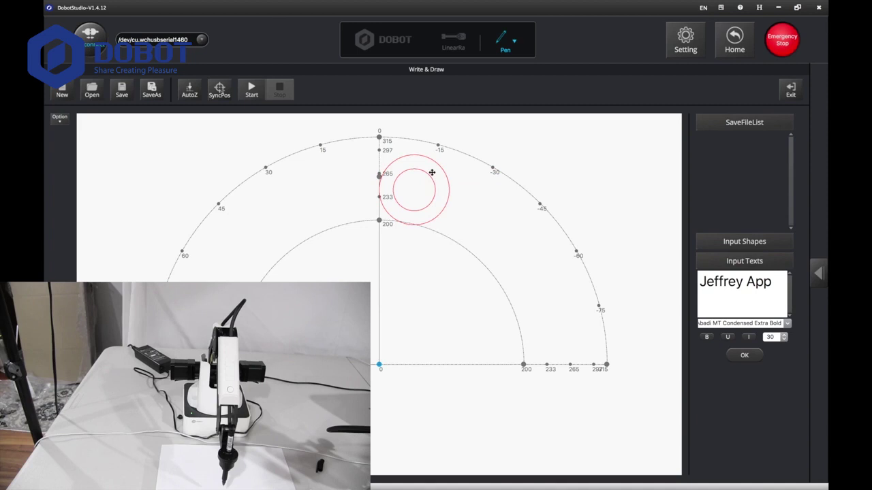
pyautogui.rightClick(432, 173)
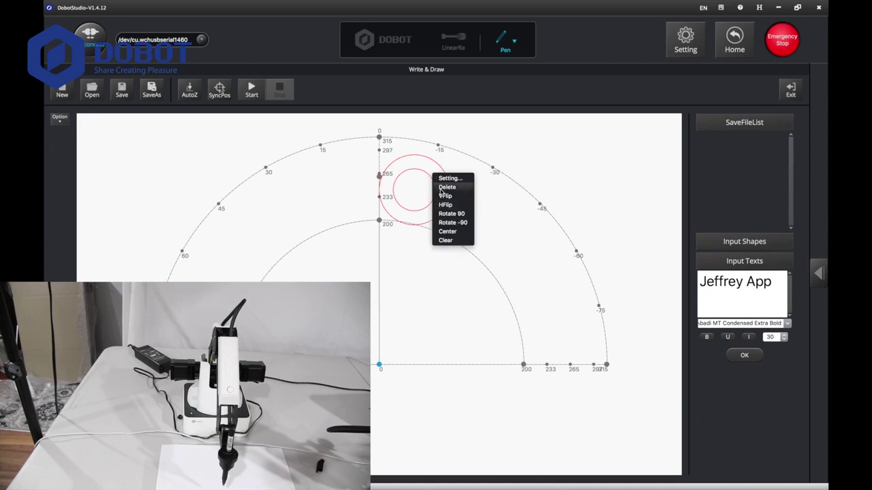
pyautogui.click(442, 194)
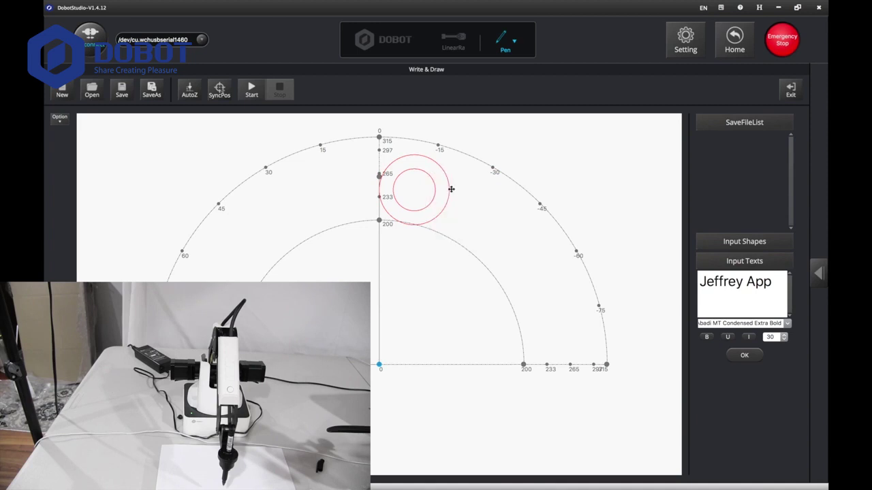
# Delete the circle and place 'Jeffrey App' at size 50, moved toward the canvas centre
pyautogui.click(785, 339)
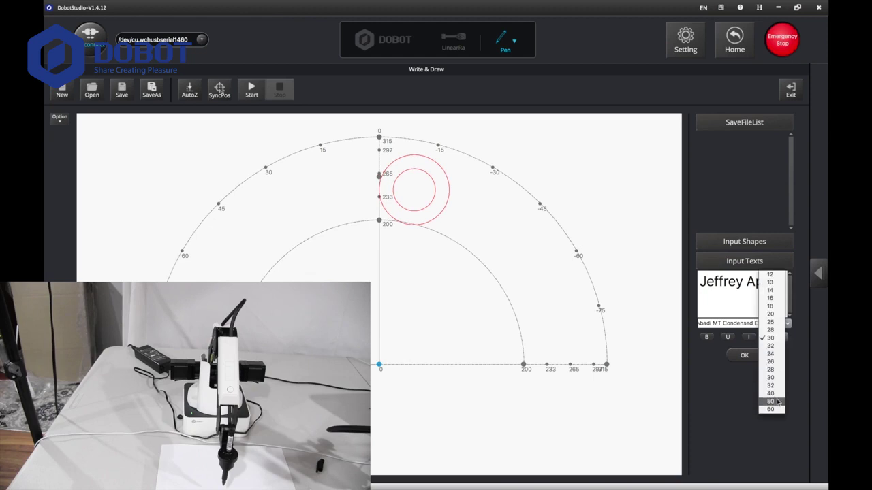
pyautogui.press('Return')
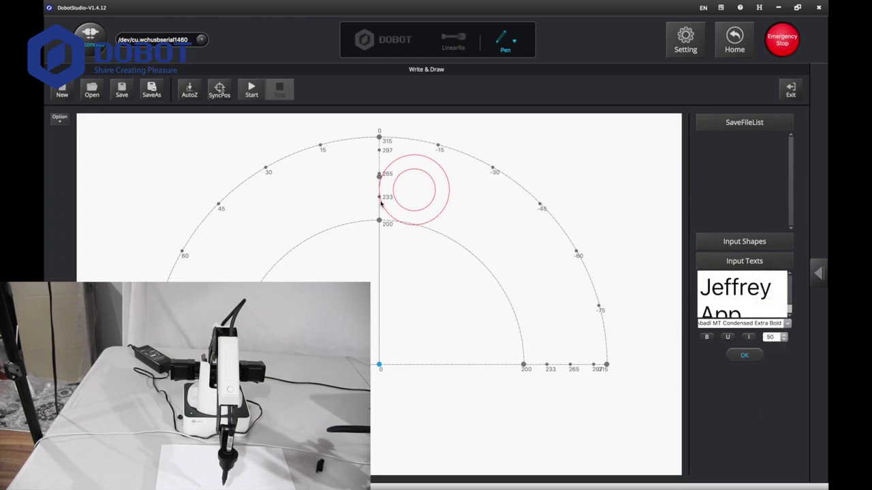
pyautogui.click(434, 195)
pyautogui.rightClick(438, 194)
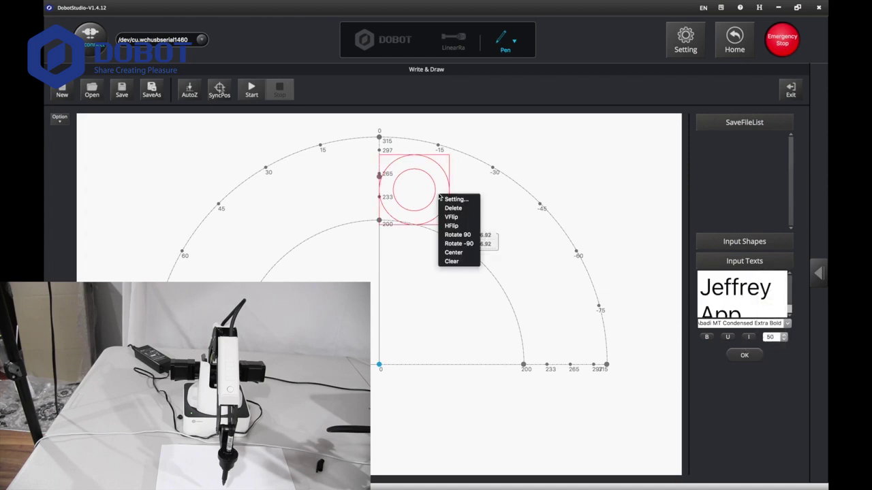
pyautogui.click(444, 207)
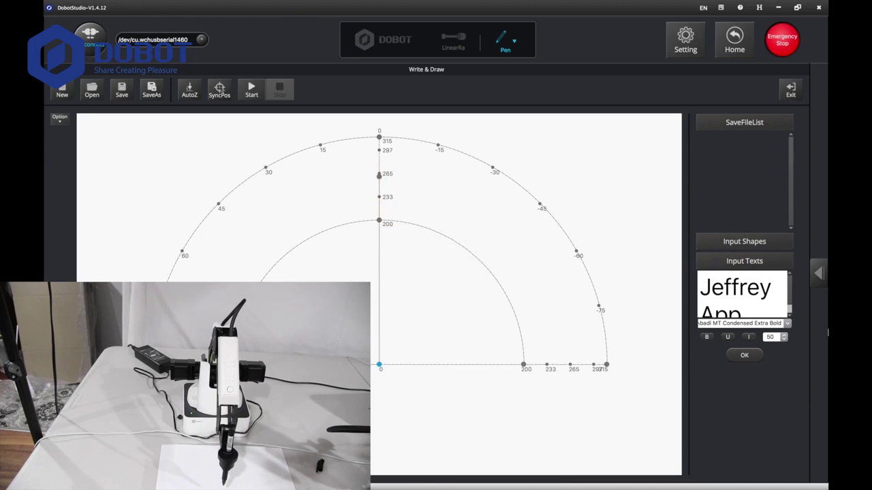
pyautogui.click(744, 355)
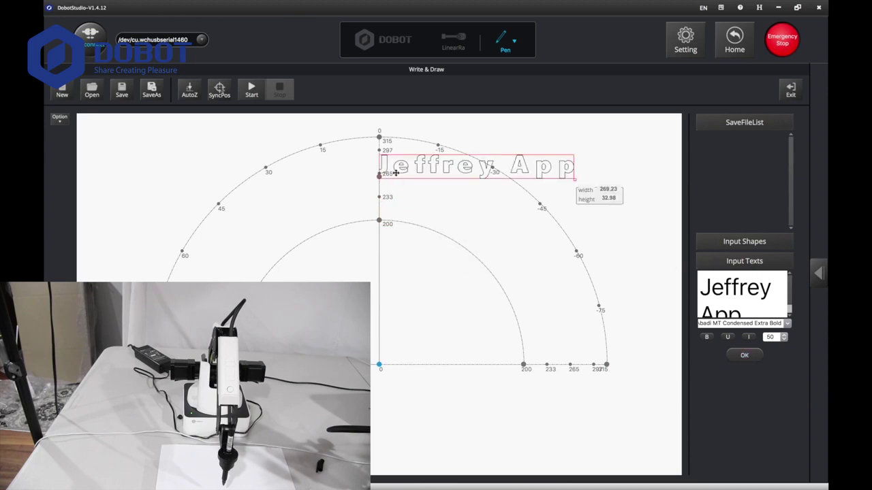
pyautogui.moveTo(405, 169); pyautogui.dragTo(318, 190)
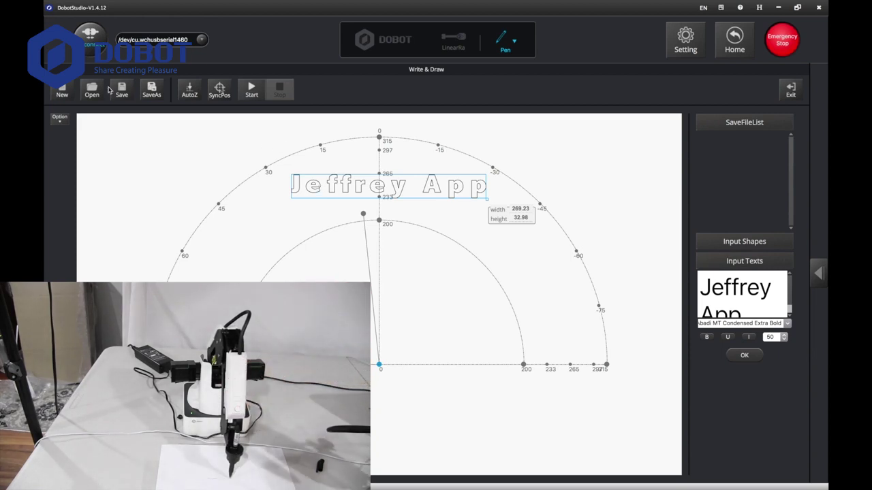
# Auto-detect the pen's writing height with AutoZ
pyautogui.click(190, 96)
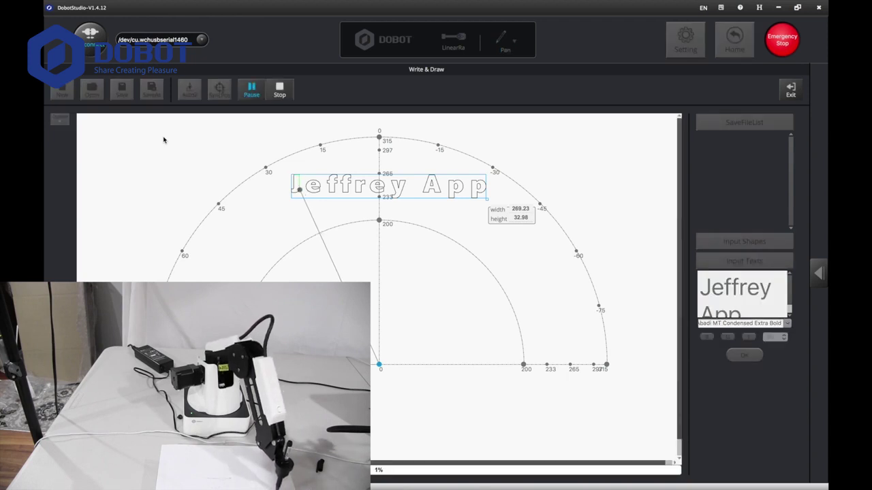
# Halt the running Jeffrey App drawing job
pyautogui.click(278, 94)
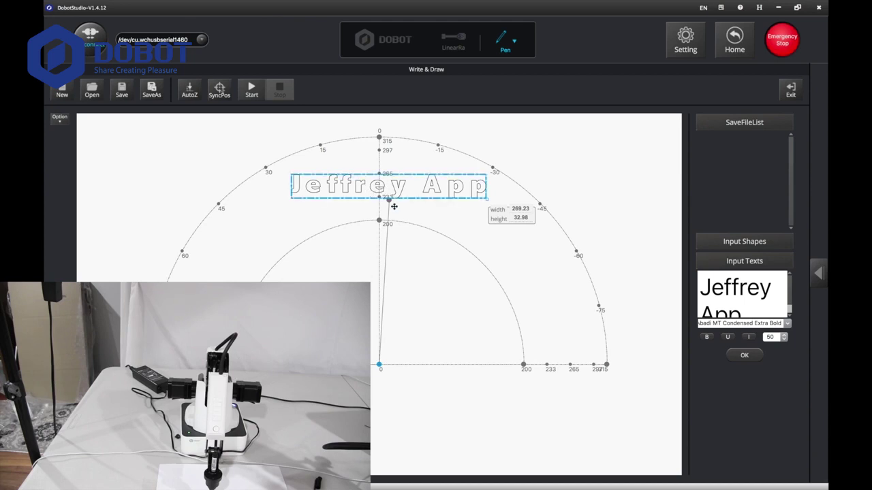
# Delete the existing size-50 'Jeffrey App' text from the canvas
pyautogui.click(394, 191)
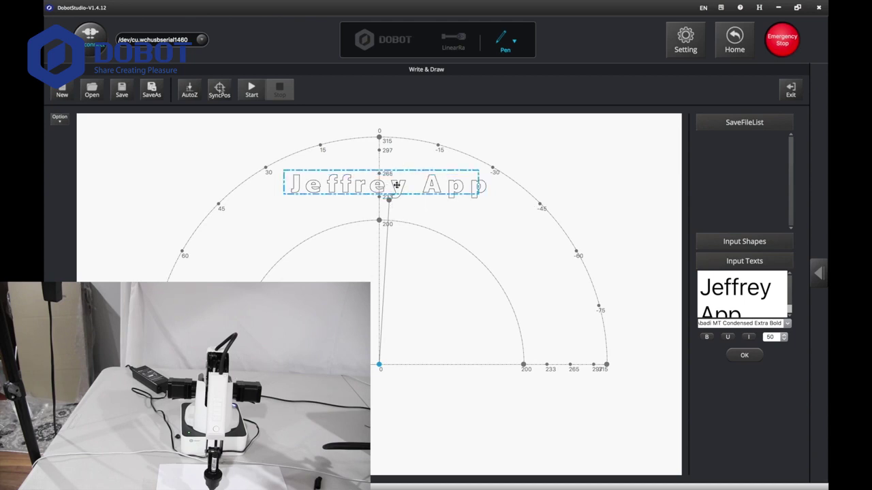
pyautogui.moveTo(397, 185); pyautogui.dragTo(397, 187)
pyautogui.rightClick(397, 188)
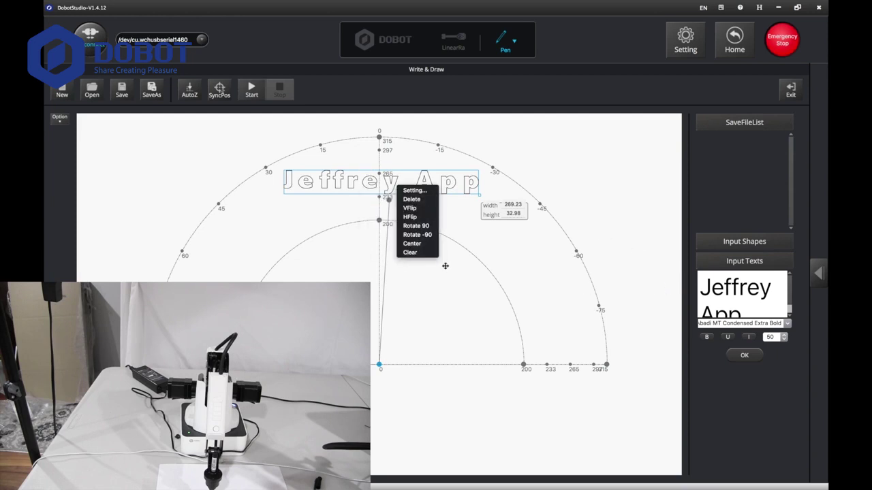
pyautogui.click(411, 199)
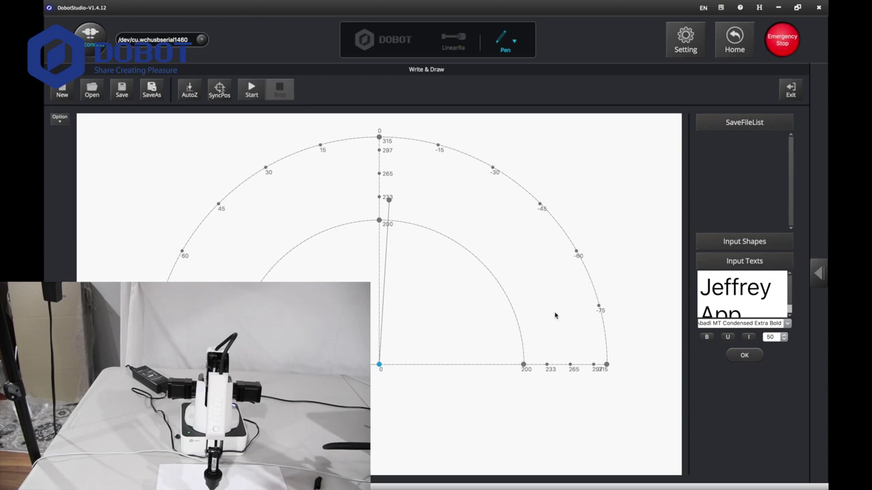
# Place 'Jeffrey App' at size 32 over the vertical axis and sync the arm position
pyautogui.tripleClick(721, 286)
pyautogui.click(783, 338)
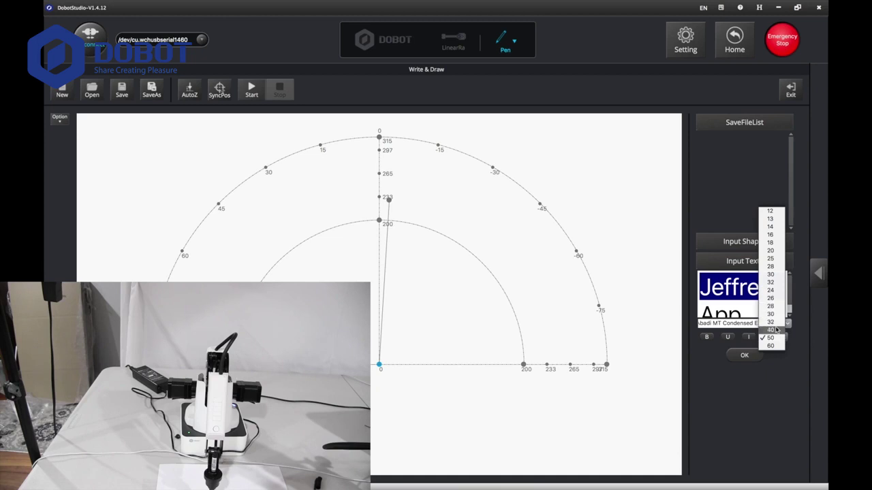
pyautogui.click(774, 325)
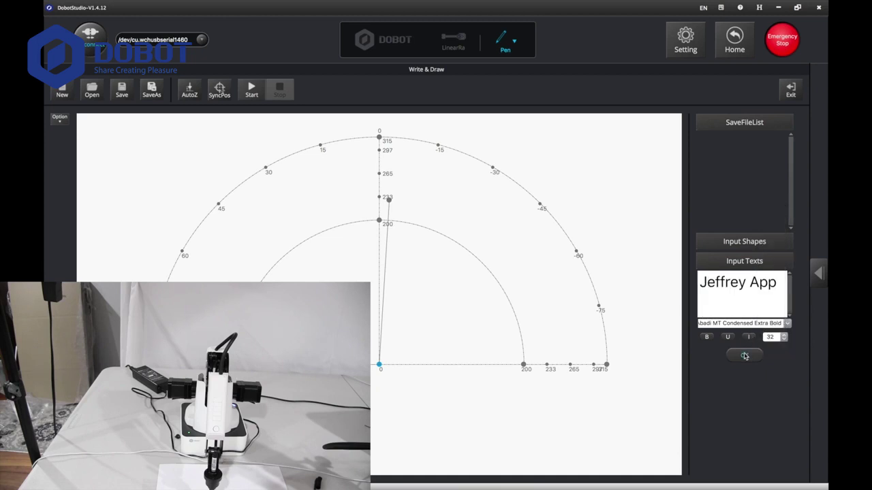
pyautogui.click(745, 355)
pyautogui.moveTo(436, 166); pyautogui.dragTo(386, 202)
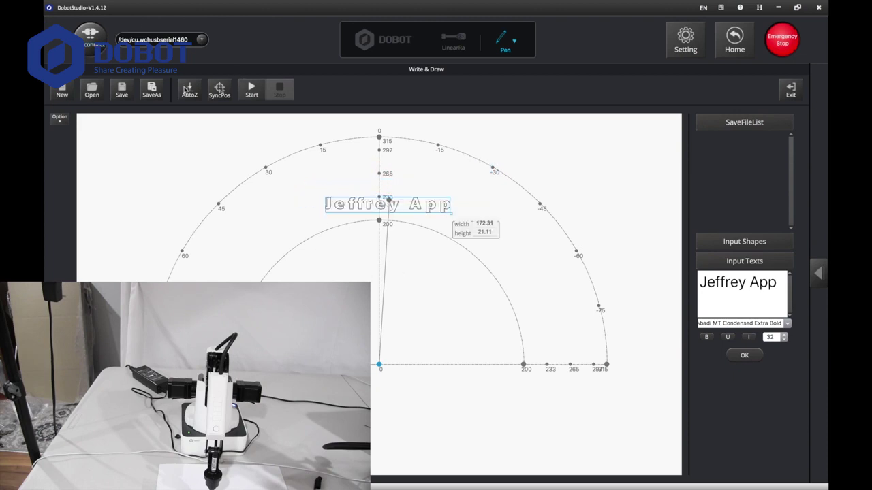
pyautogui.click(218, 89)
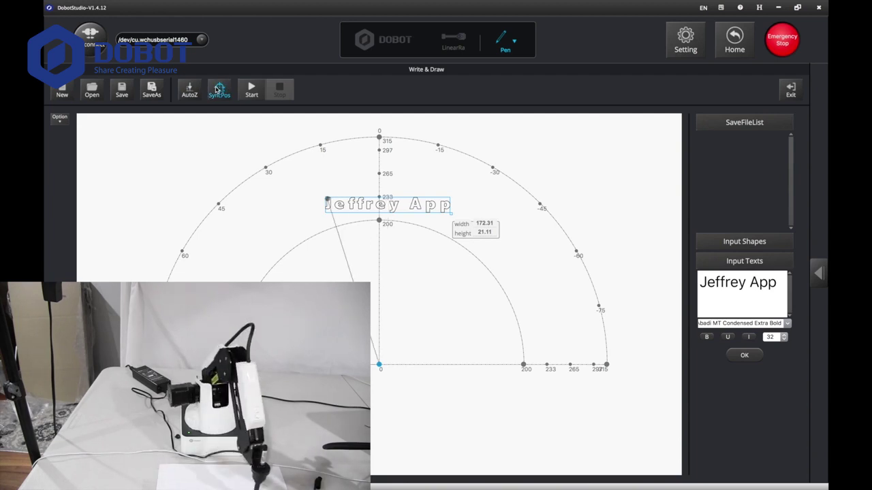
# Start the drawing run of the size-32 'Jeffrey App' text
pyautogui.click(256, 98)
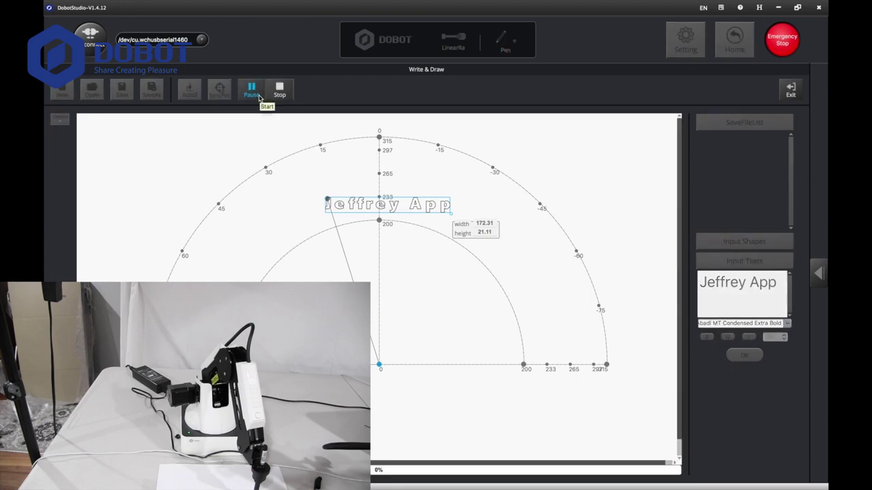